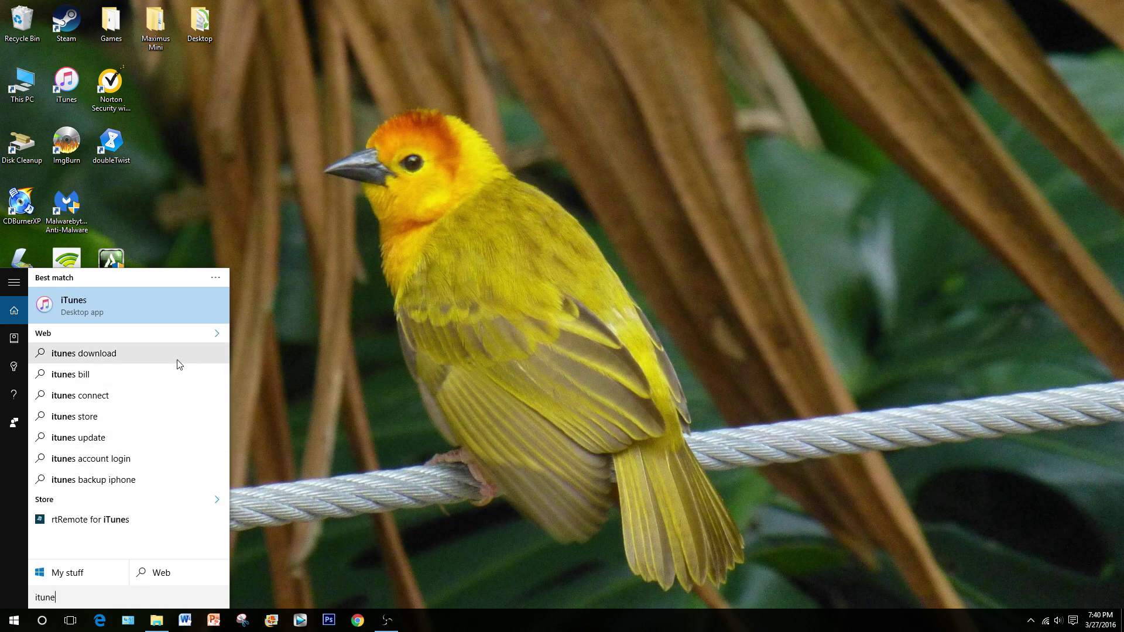
- Launch iTunes from the search results to show the 11 tracks of As Daylight Dies
click(143, 307)
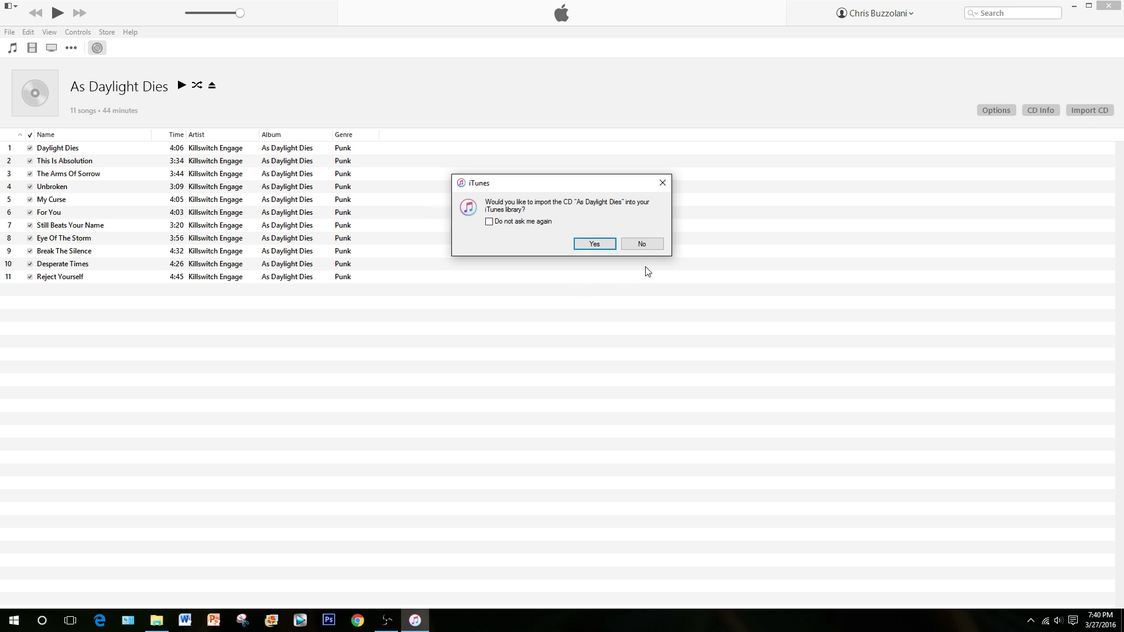
- Decline the full-CD import and untick every track except Daylight Dies and My Curse
click(642, 245)
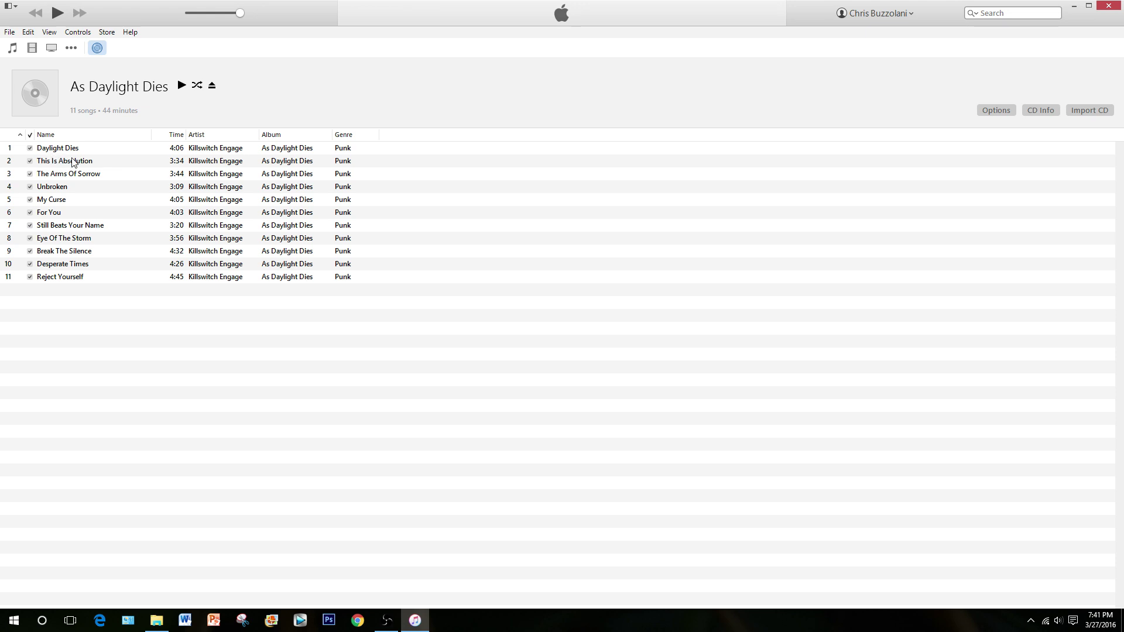
click(29, 161)
click(30, 174)
click(30, 187)
click(30, 212)
click(29, 225)
click(30, 238)
click(30, 251)
click(30, 264)
click(30, 276)
click(1090, 111)
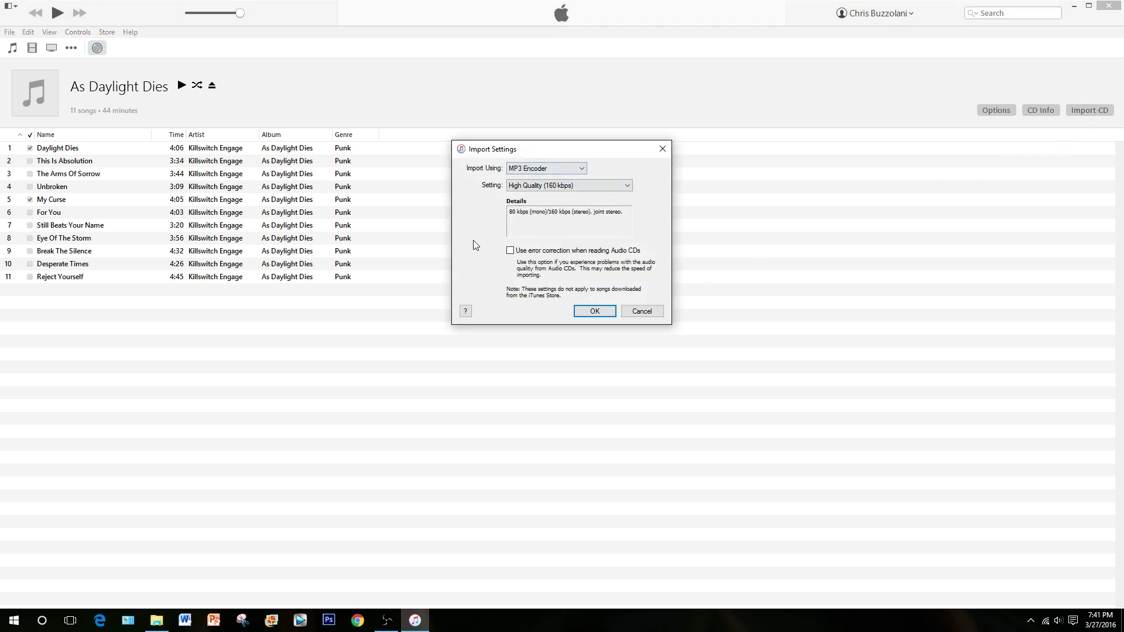
- Import the two checked tracks with MP3 Encoder at High Quality (160 kbps)
click(581, 170)
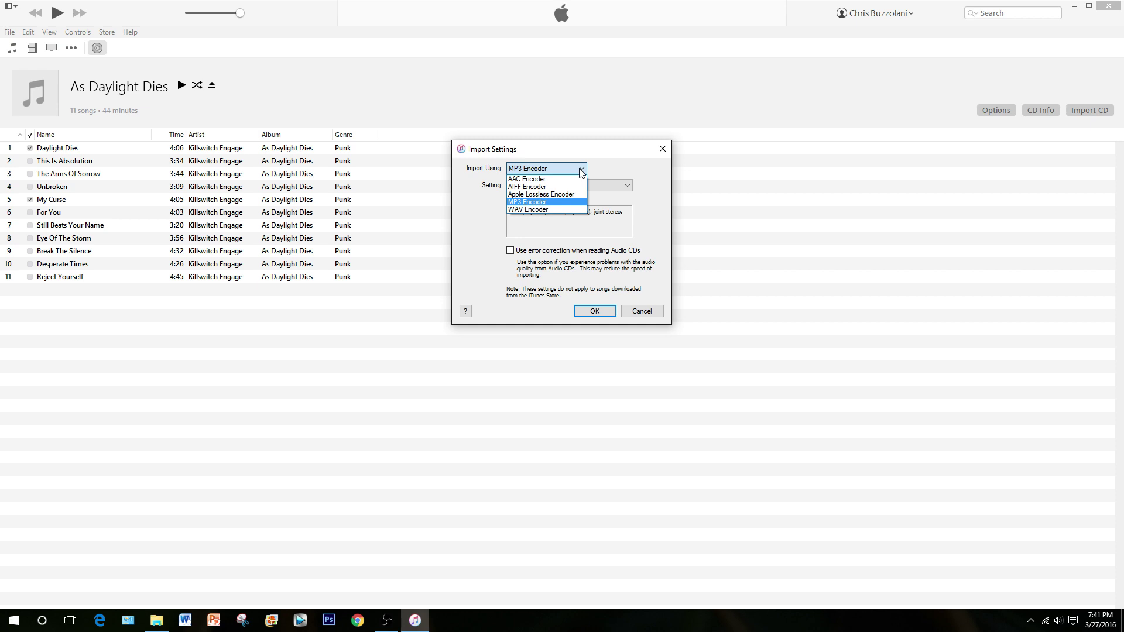
click(544, 205)
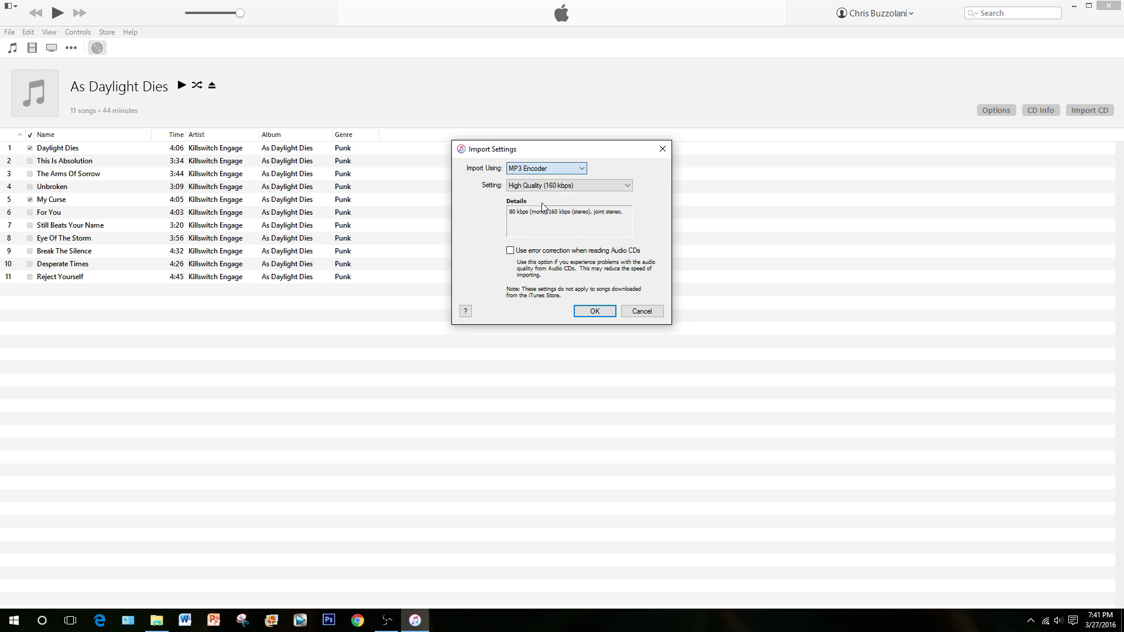
click(544, 169)
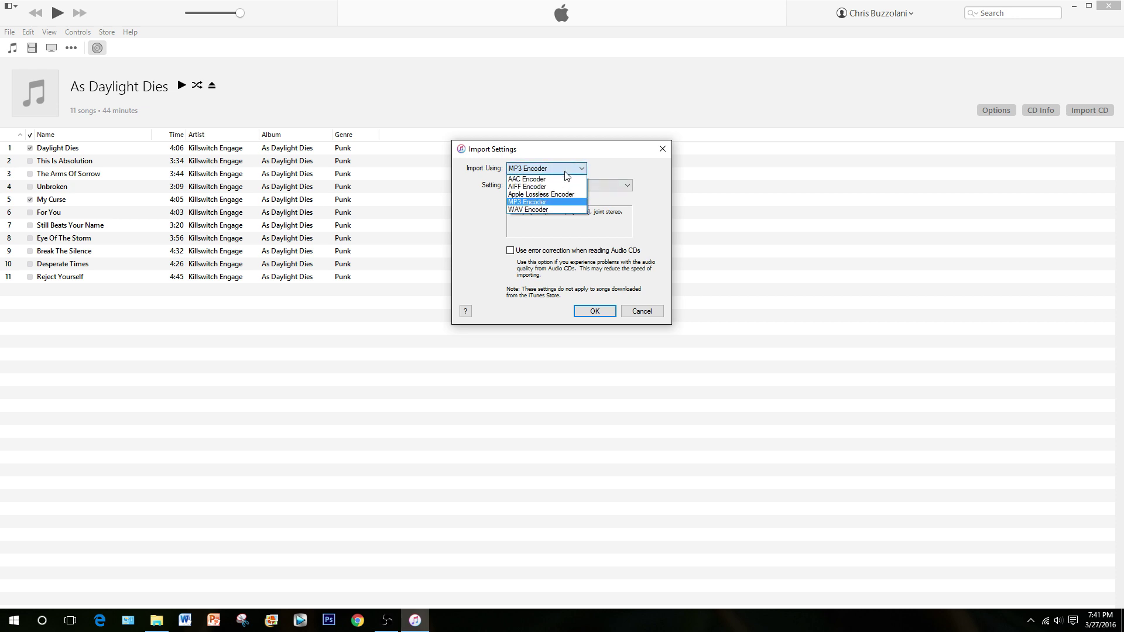
click(544, 205)
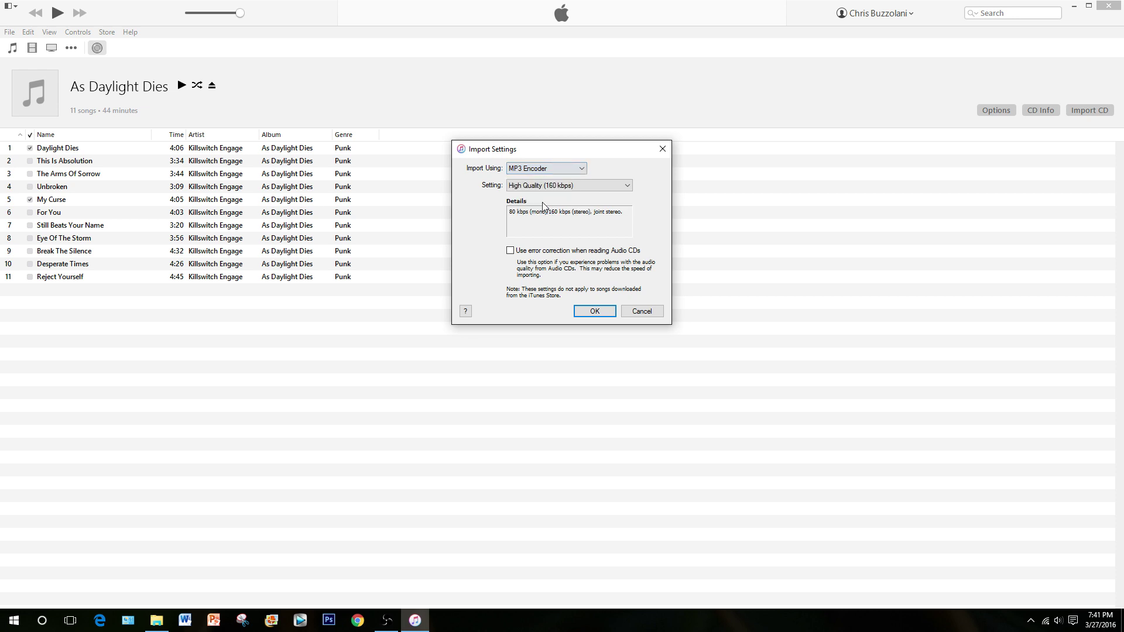
click(607, 314)
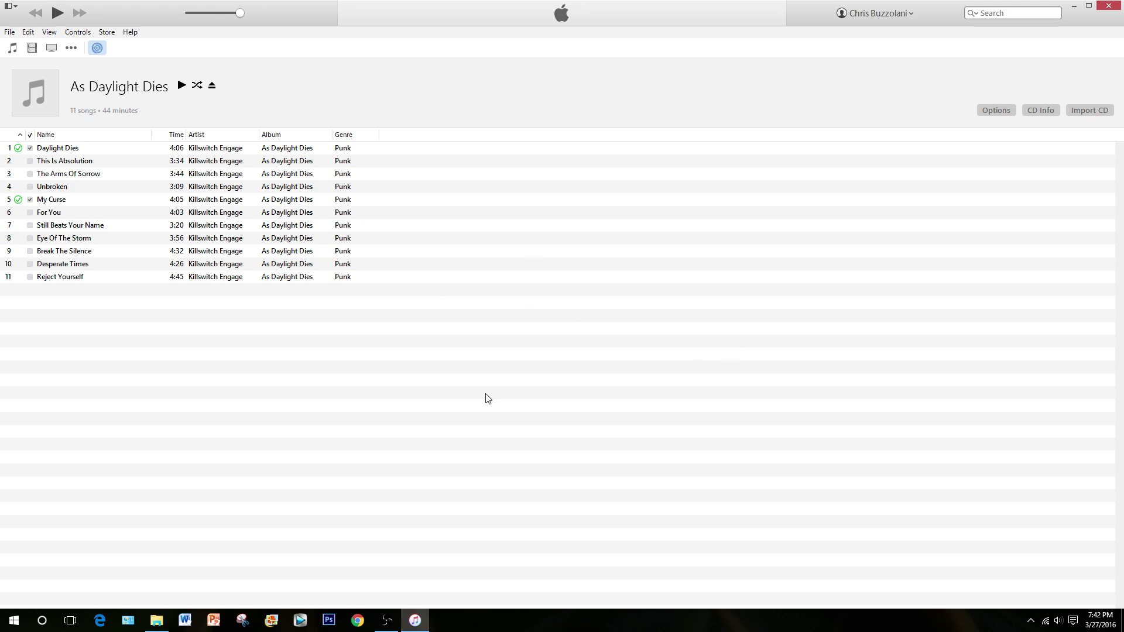
- Open My Music to list every song in the library
click(13, 50)
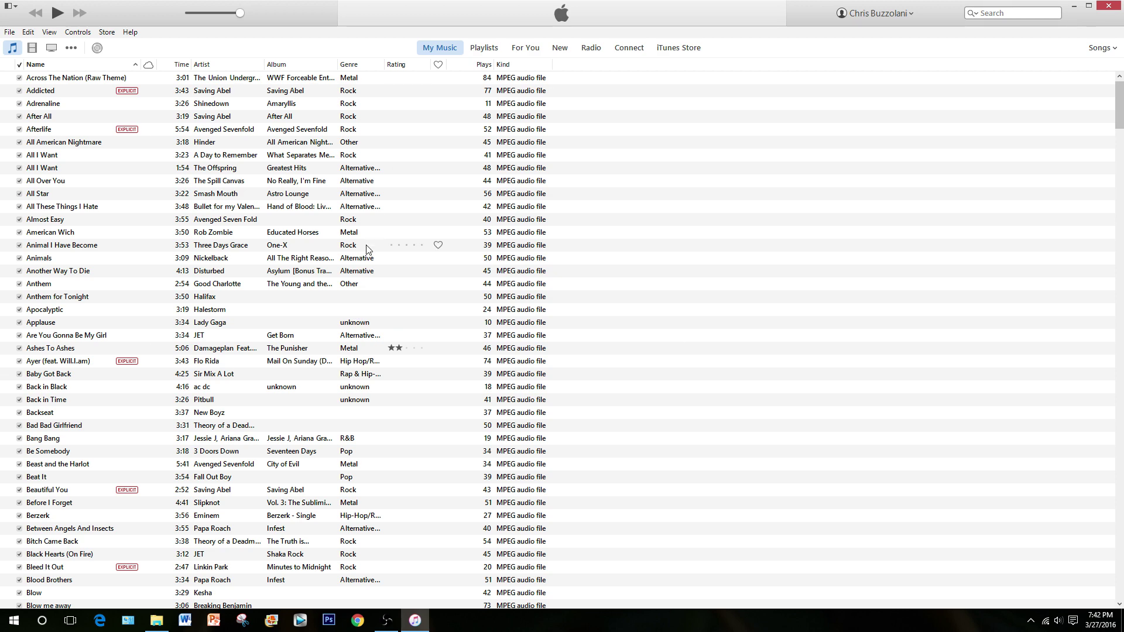
- Search the library for 'kill' to find Daylight Dies, then switch to Playlists
scroll(44, 340, down, 10)
scroll(44, 340, up, 10)
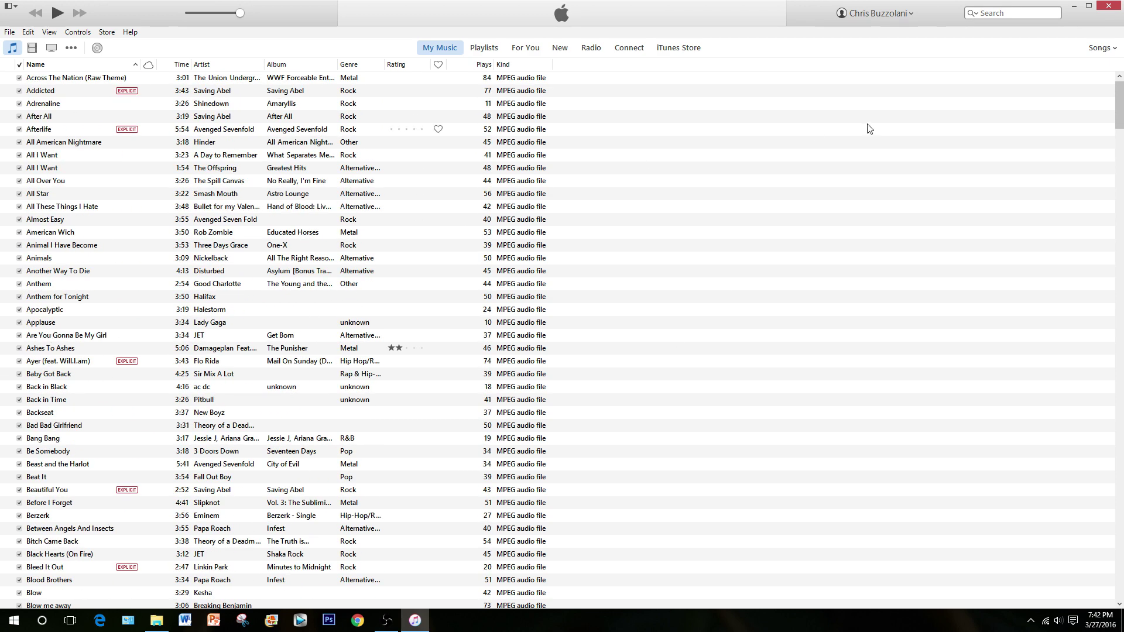
click(1007, 13)
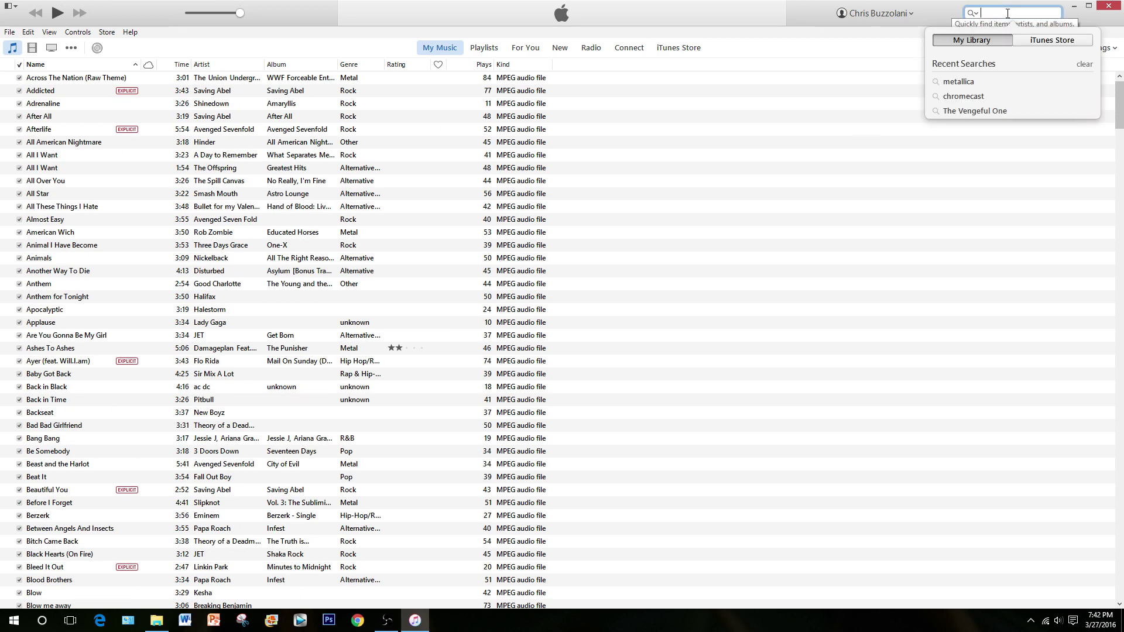
text(kill)
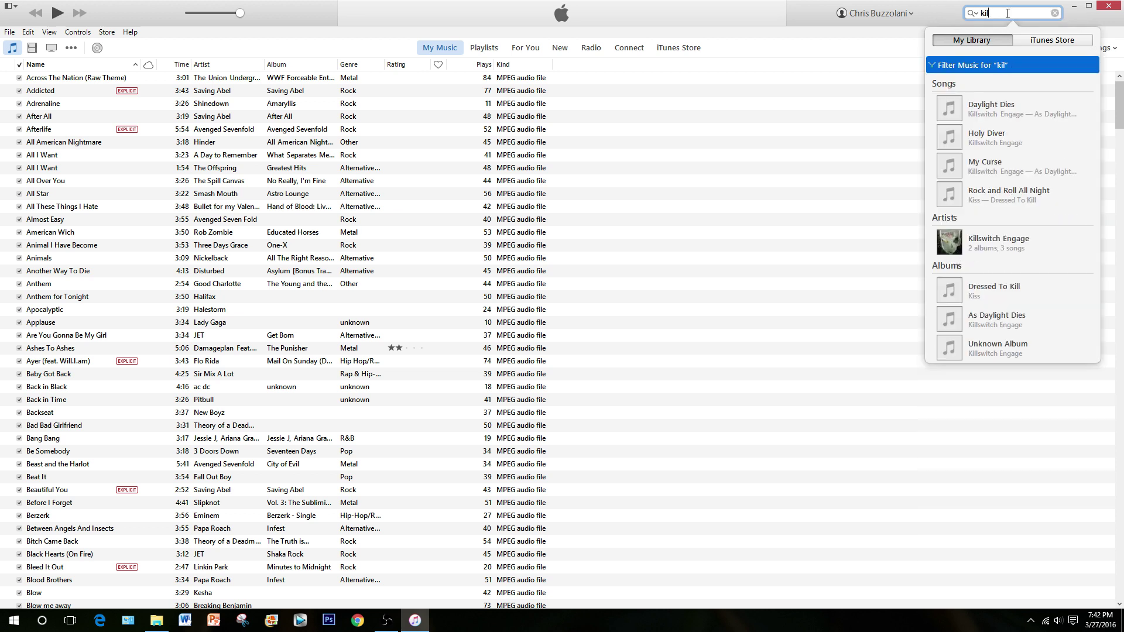
mouse_move(1000, 114)
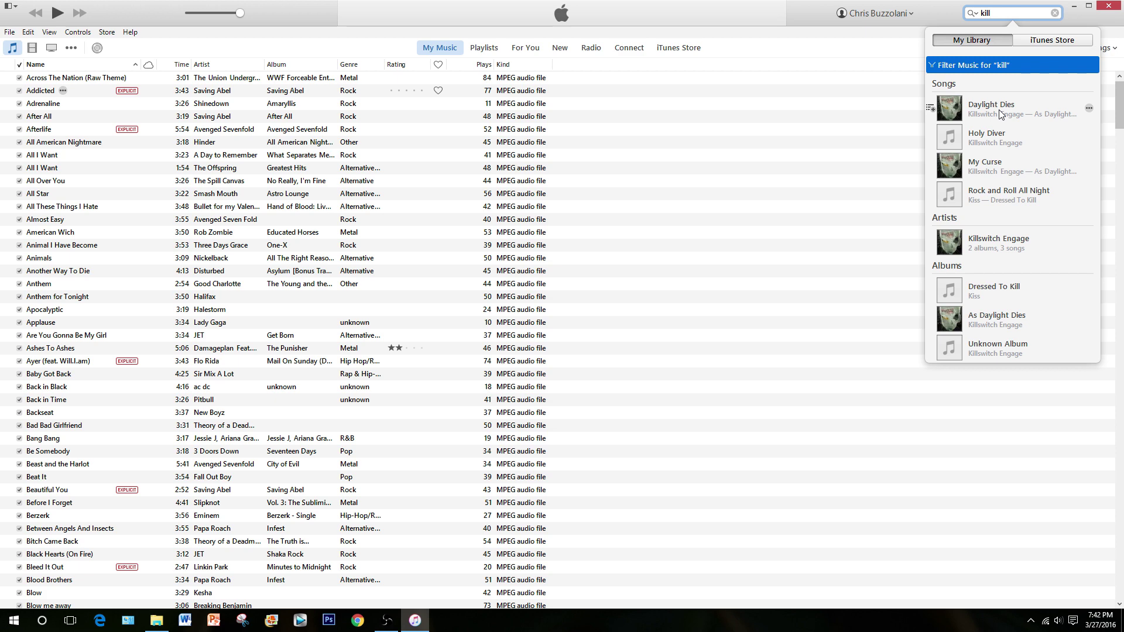
click(1000, 113)
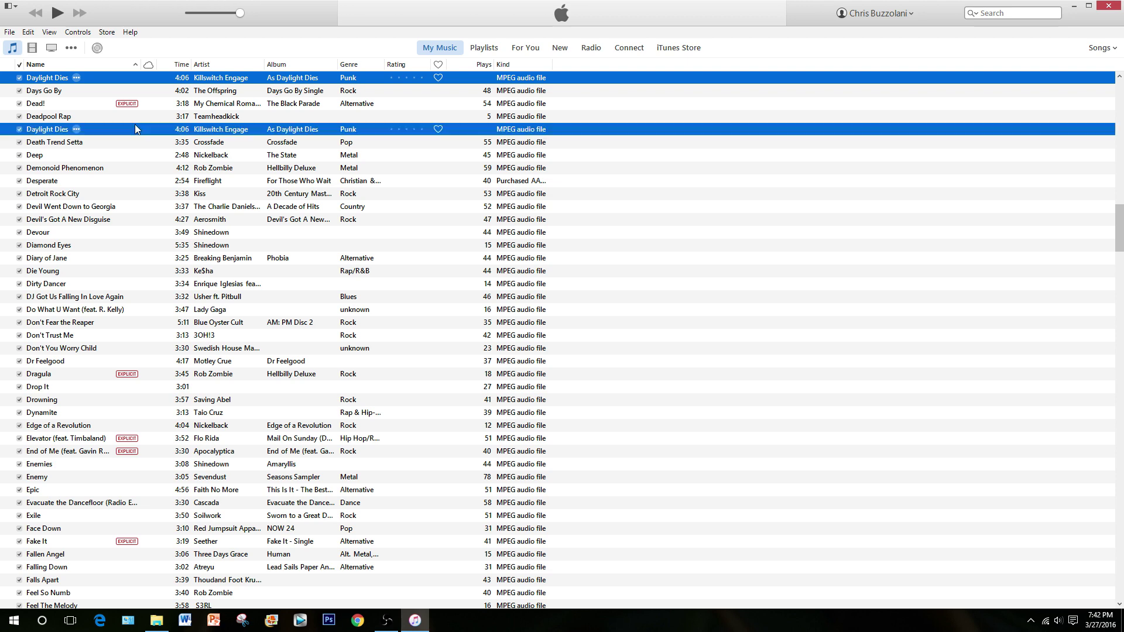
scroll(135, 129, up, 3)
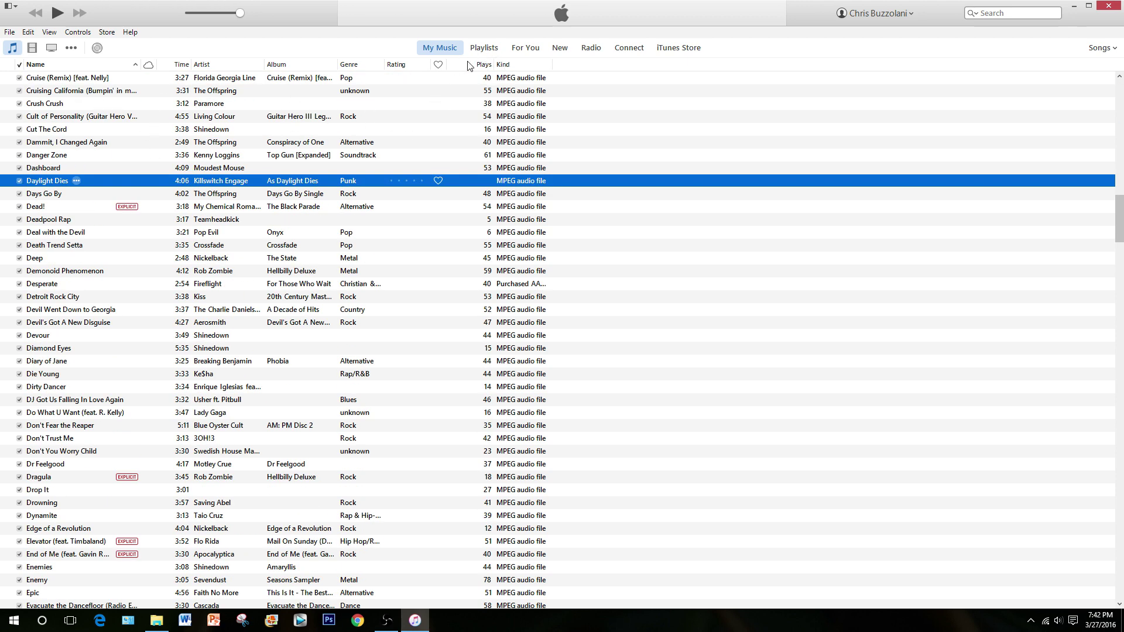
click(483, 48)
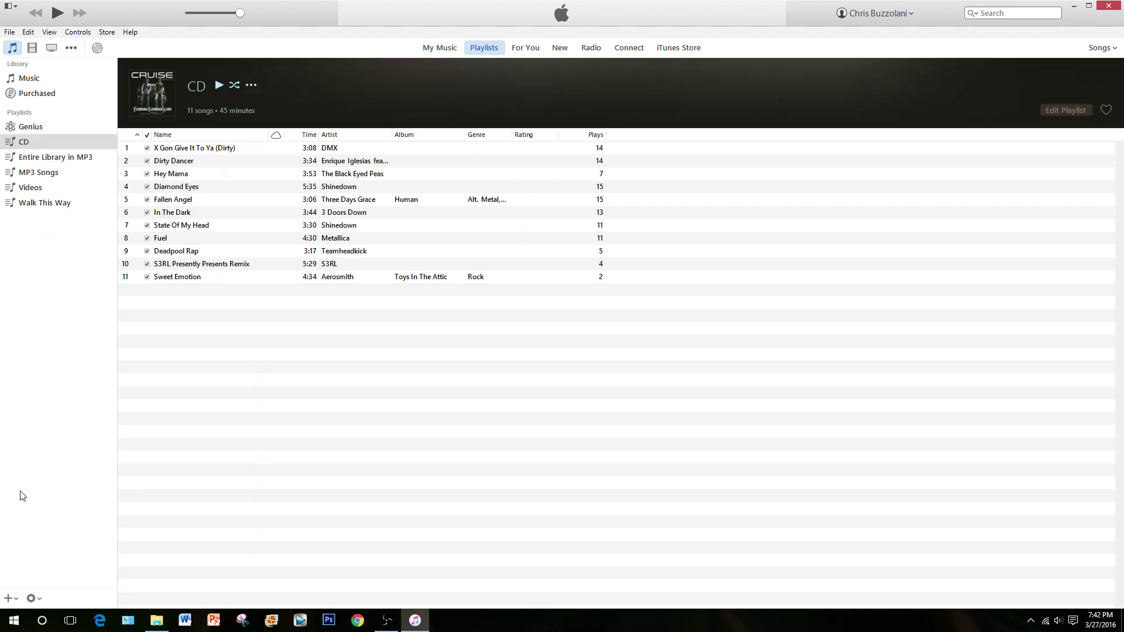
- Add a new playlist from the + menu and name it 'Import to ipod'
click(9, 600)
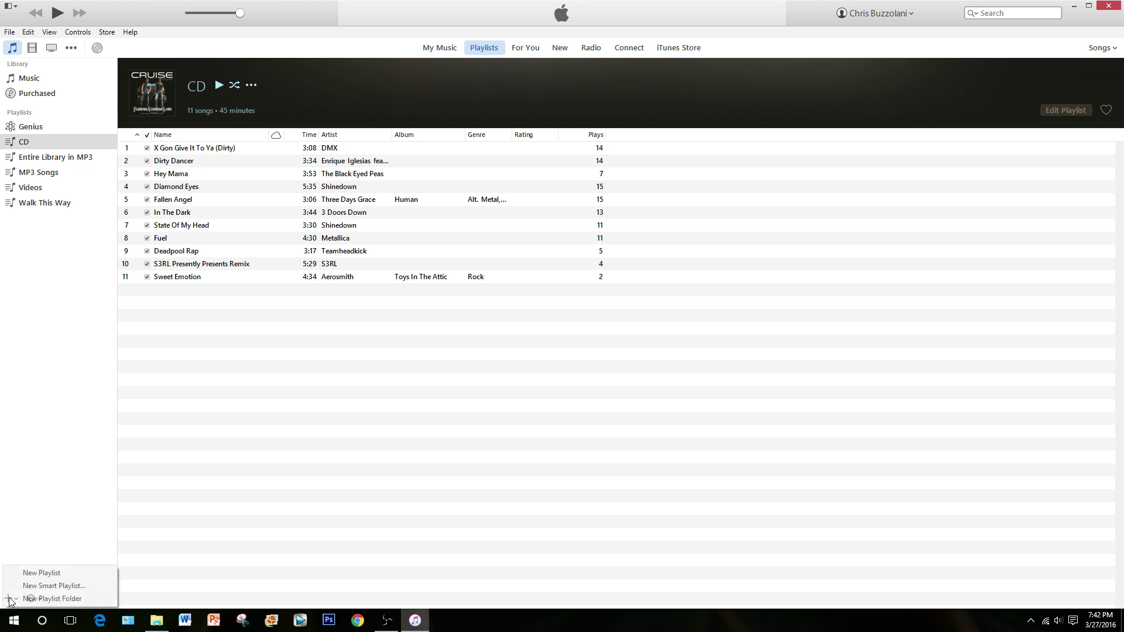
click(37, 574)
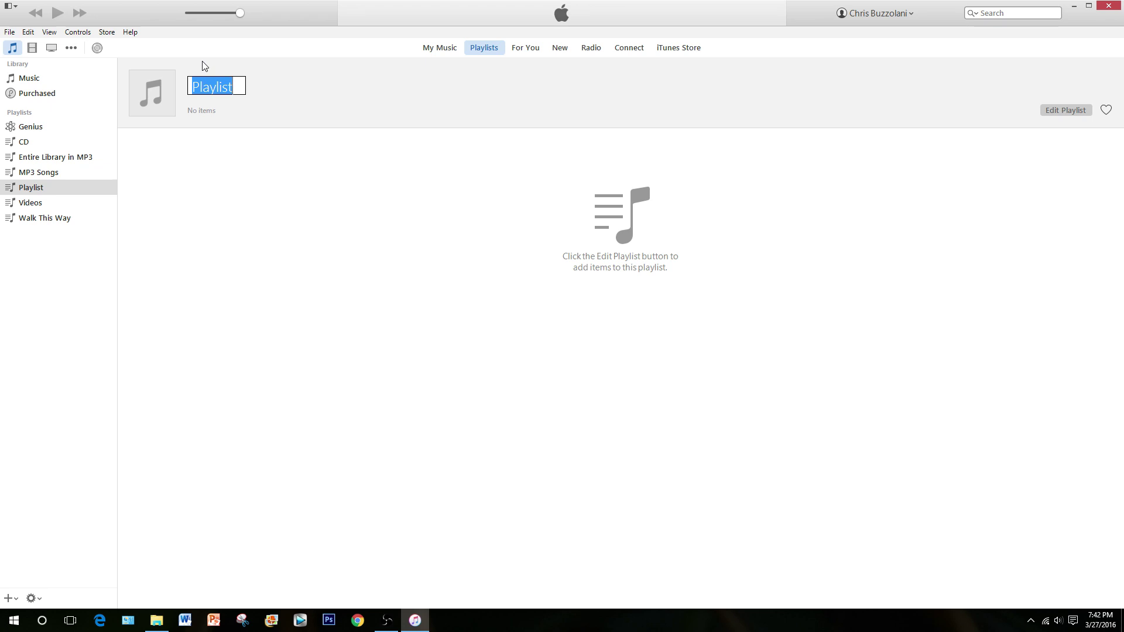
text(M)
key(BackSpace)
text(Import to )
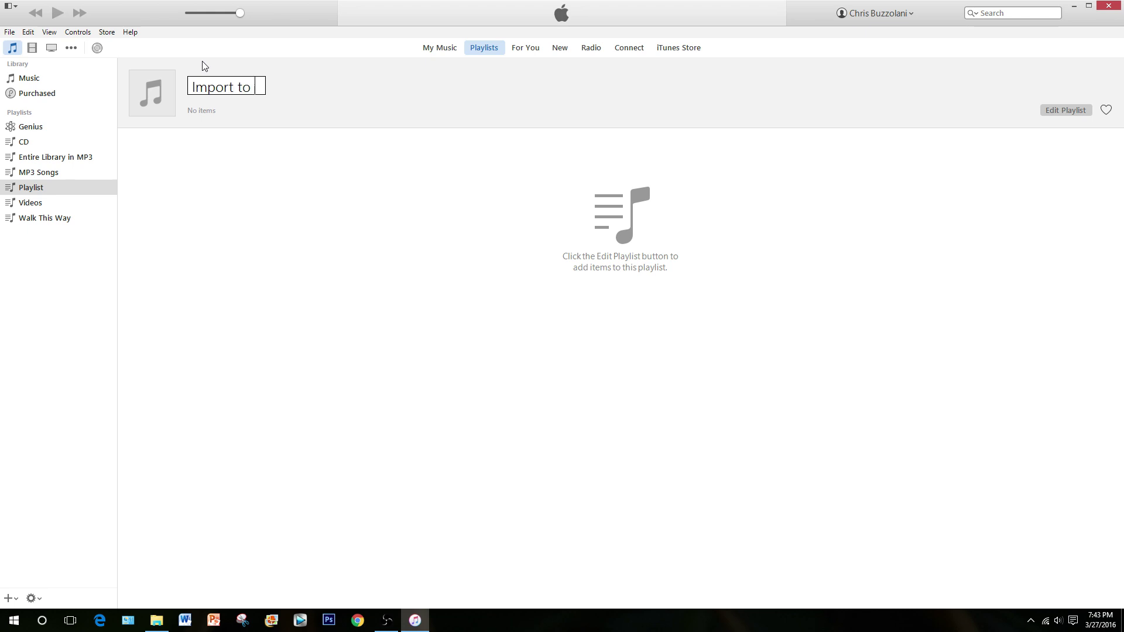
text(ipod)
key(Return)
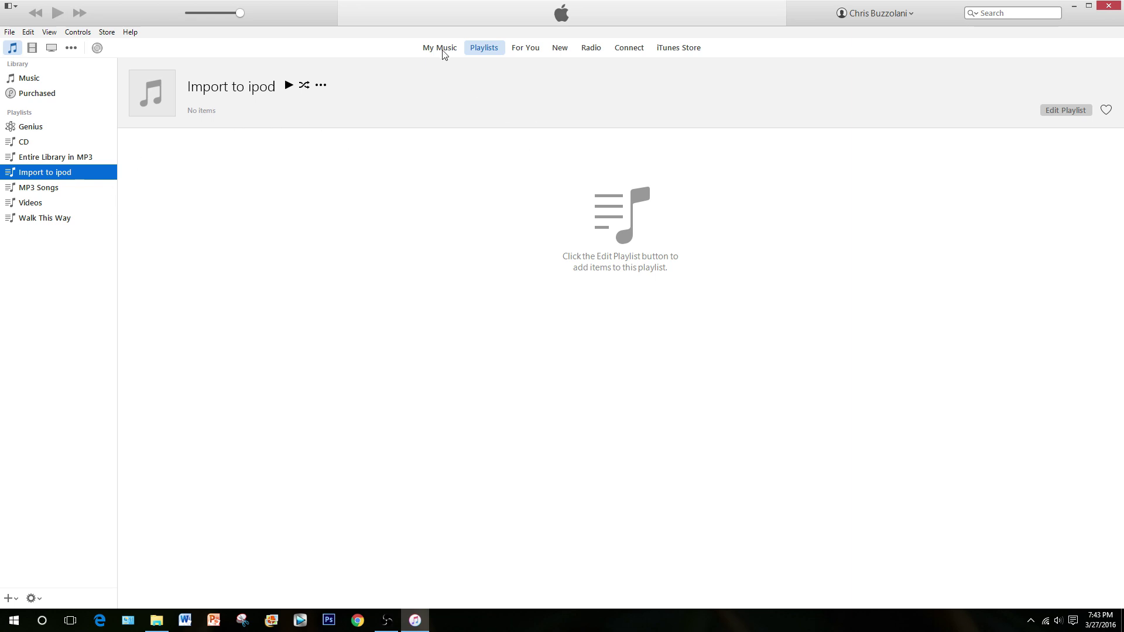
- Drag Daylight Dies into Import to ipod, then search 'my cu' and drag My Curse over
click(441, 48)
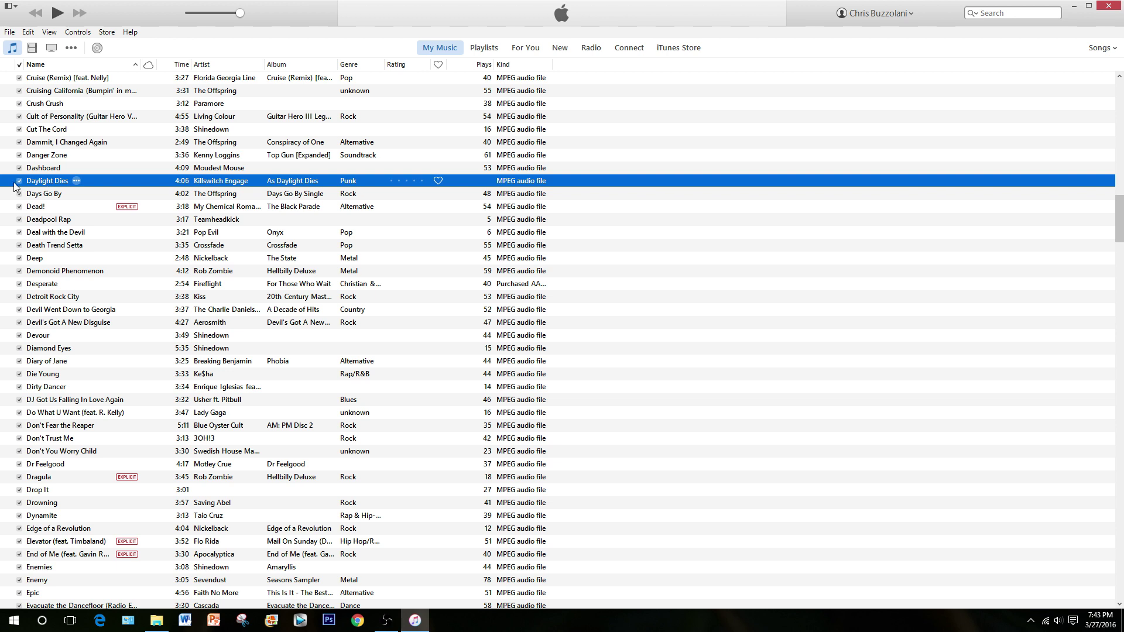
drag(47, 183, 71, 128)
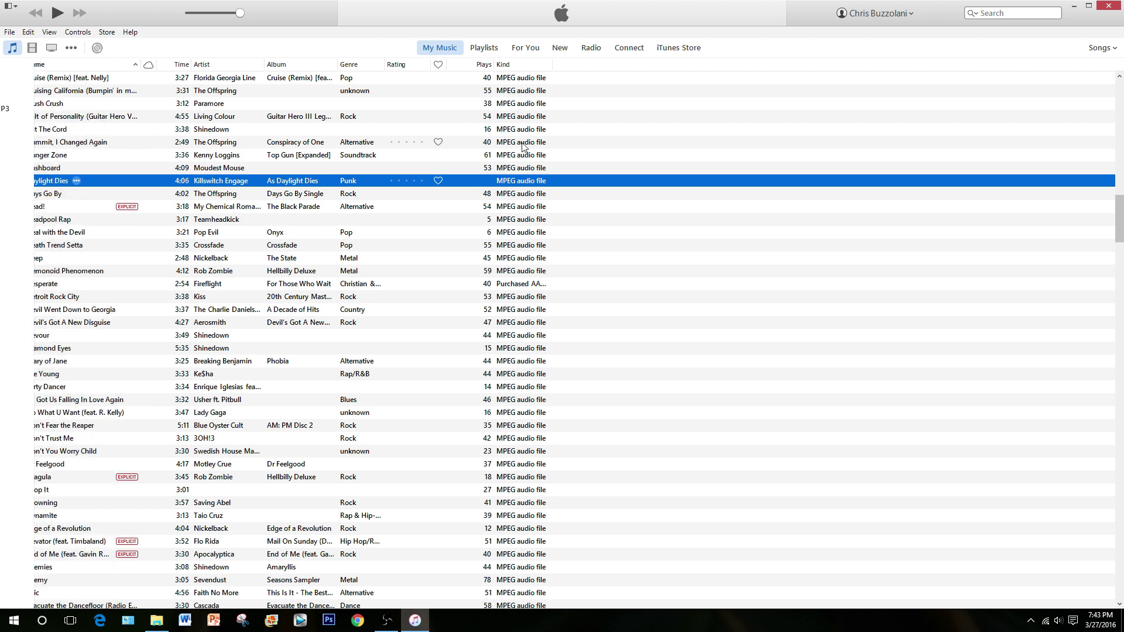
click(1011, 13)
text(my curse)
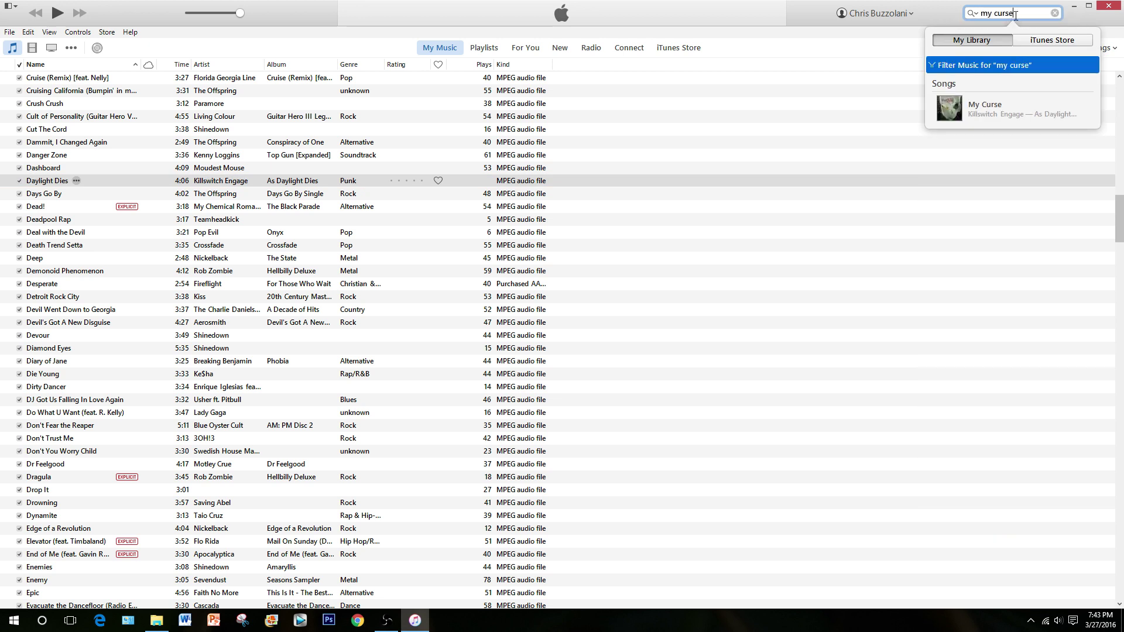
click(982, 112)
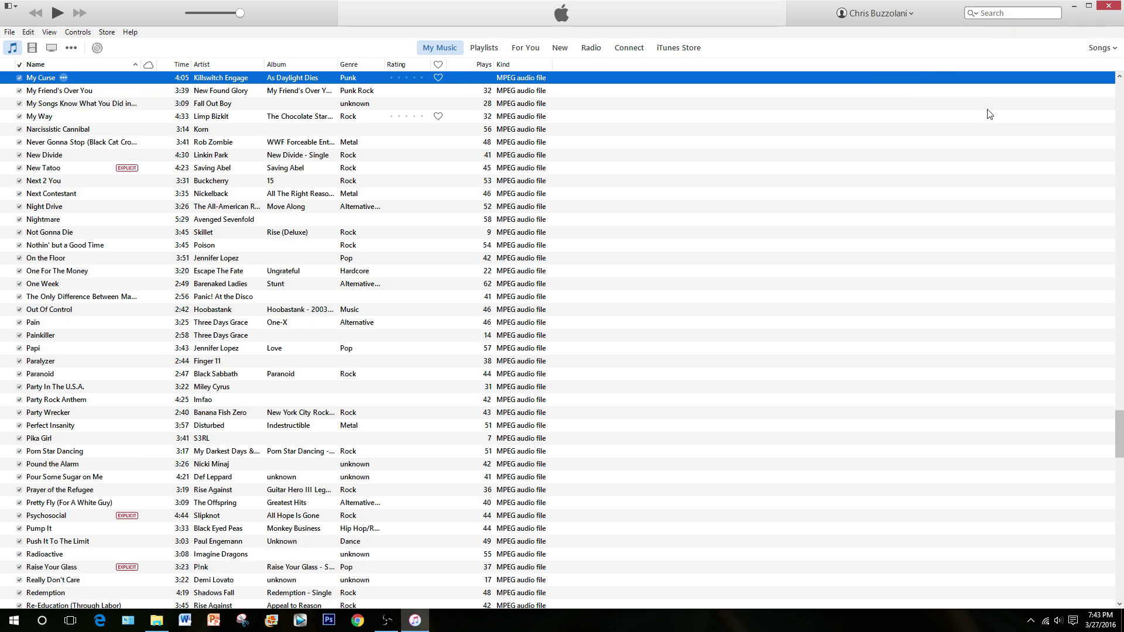
drag(47, 82, 51, 141)
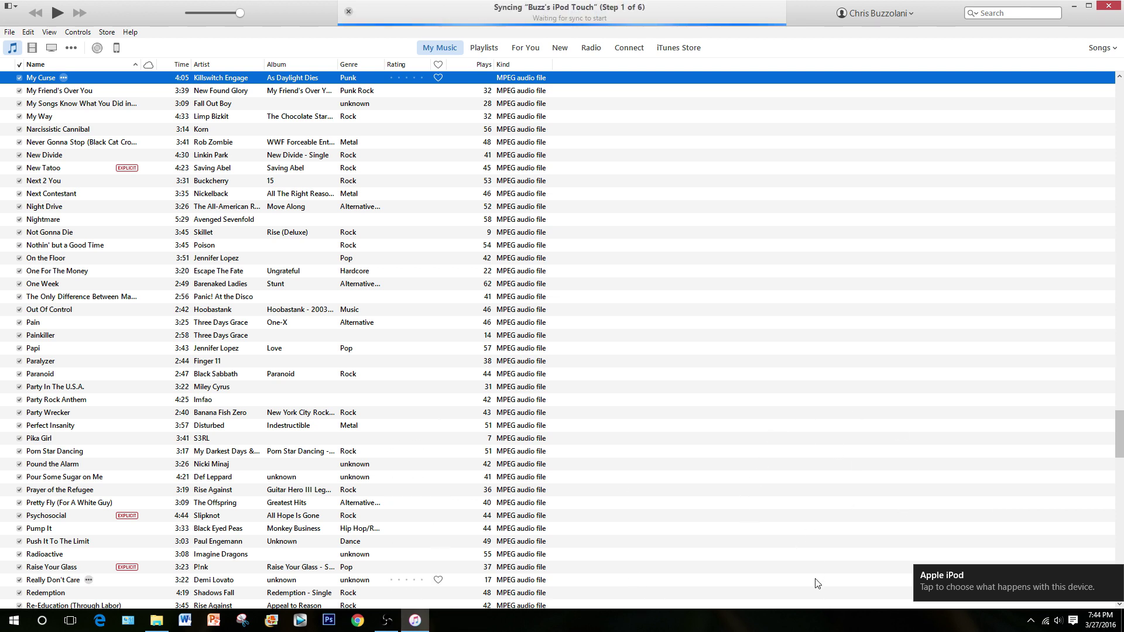
- Open the connected iPod Touch's summary page from its device icon
click(117, 49)
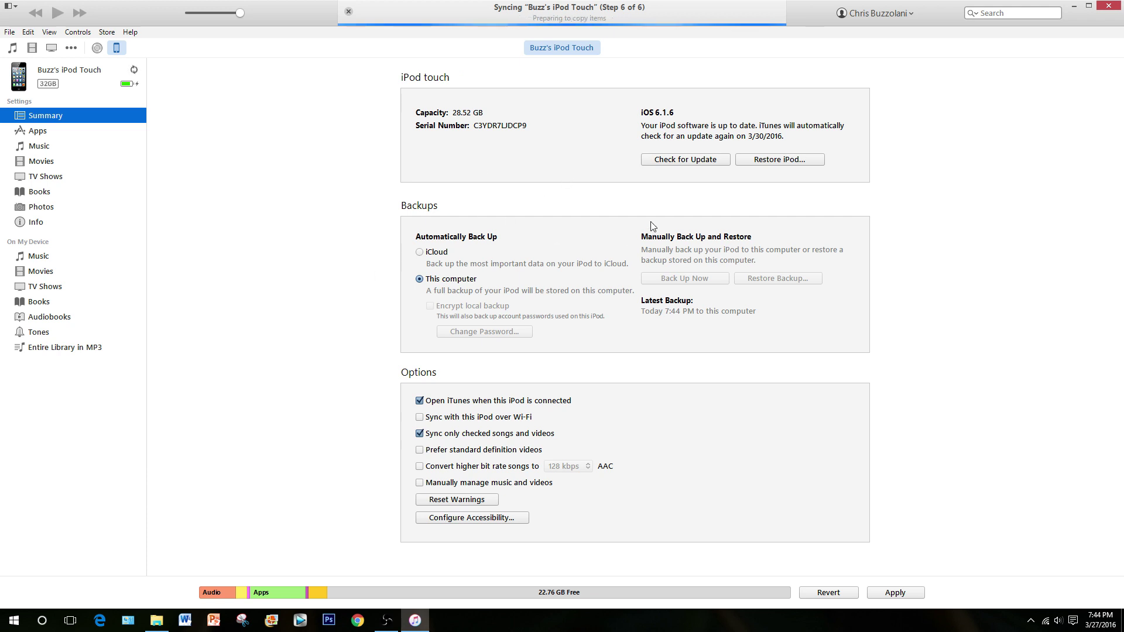
- In the iPod's Music sync settings, tick the Import to ipod playlist
click(46, 258)
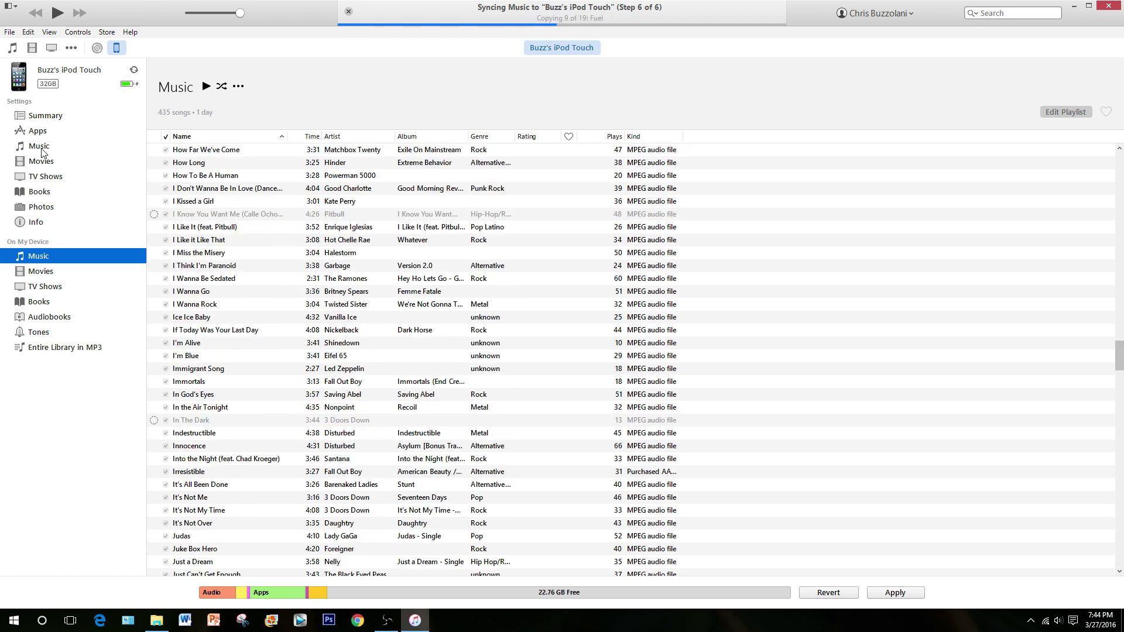
click(41, 148)
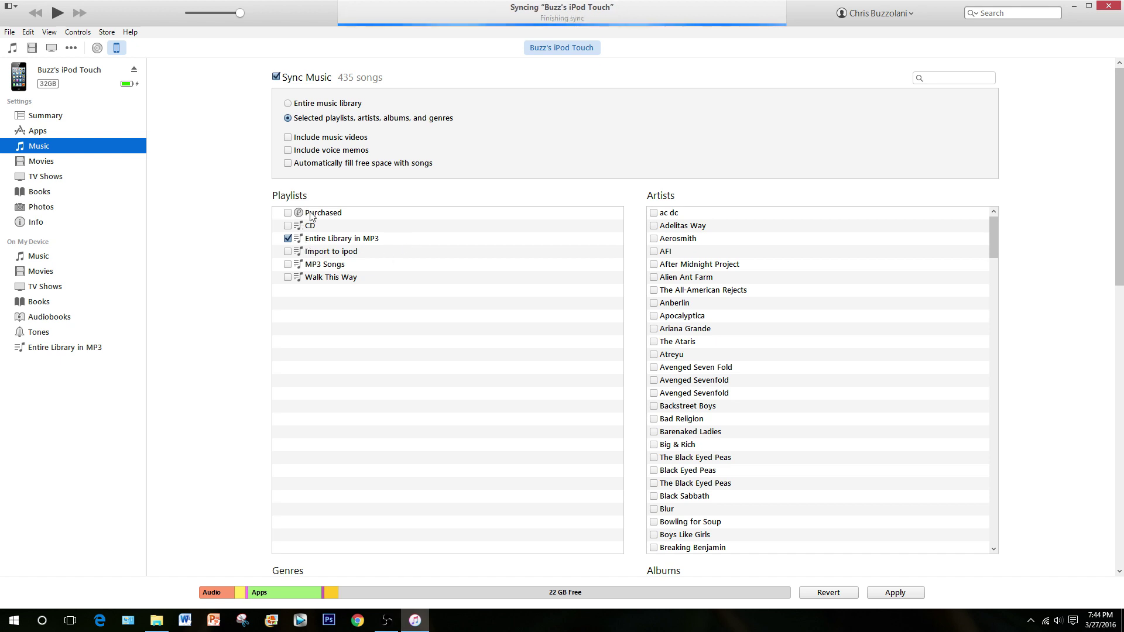
click(288, 252)
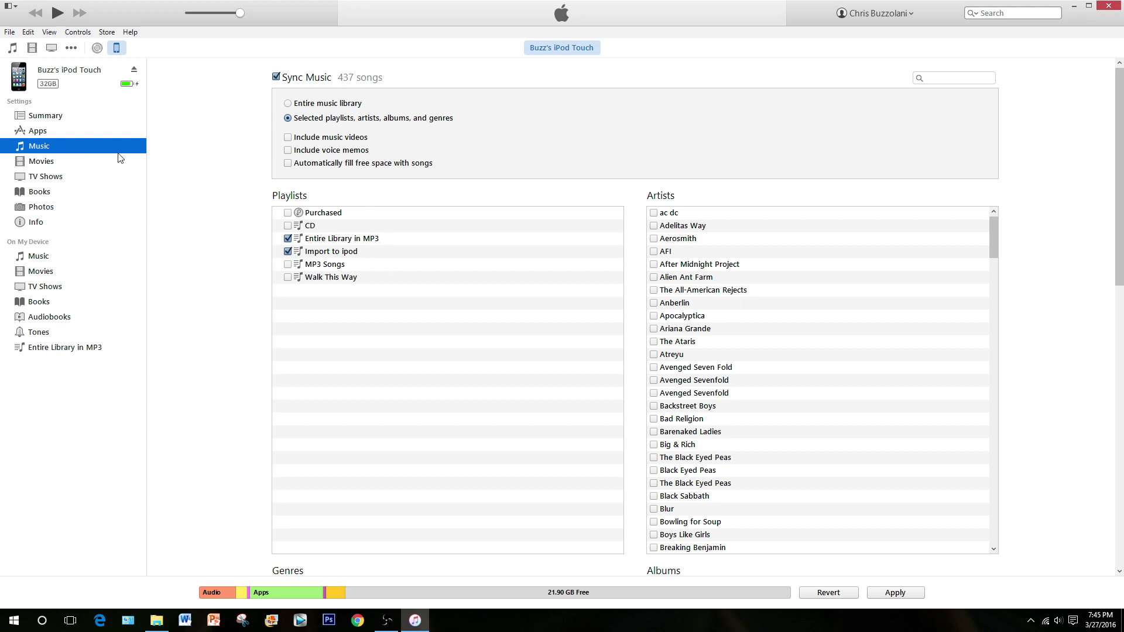
- Apply the settings to sync the iPod Touch, then eject it
click(914, 594)
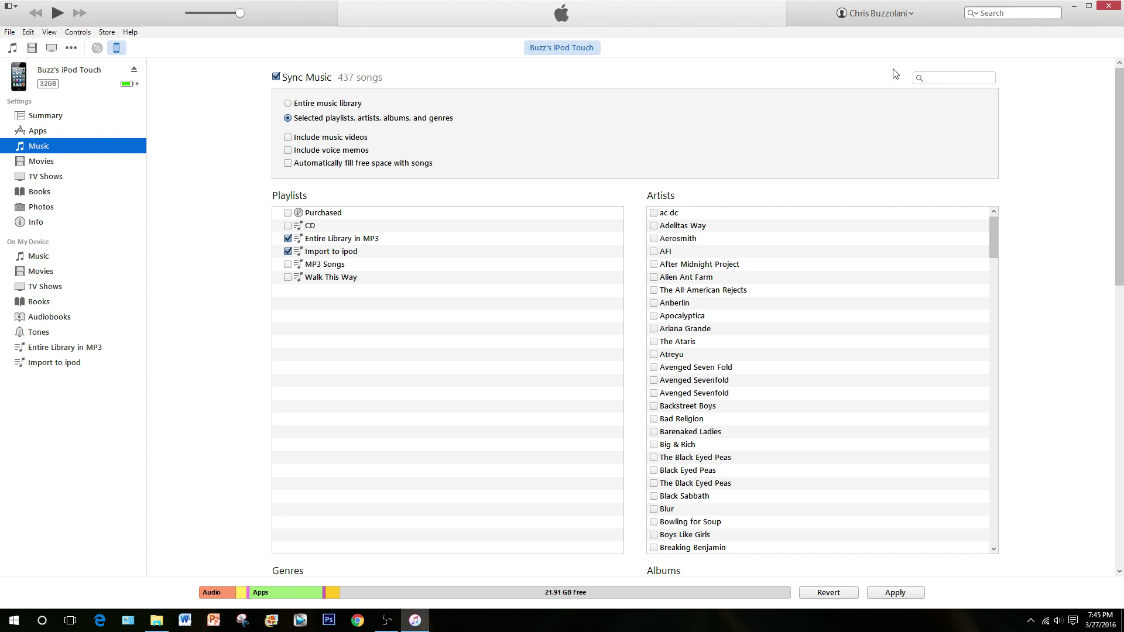
click(134, 69)
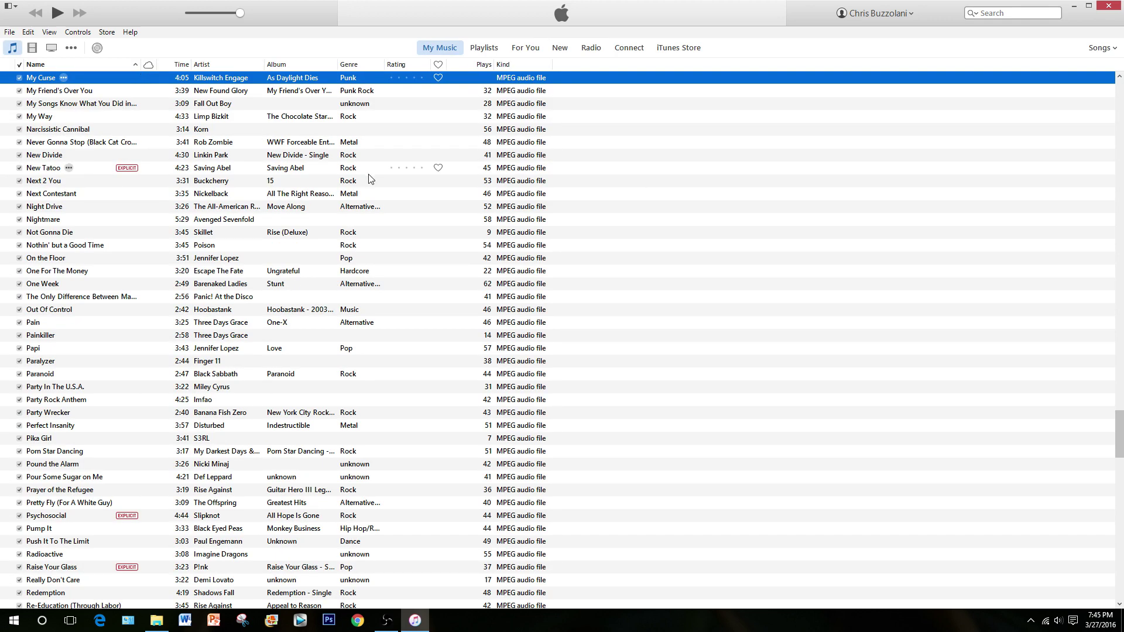